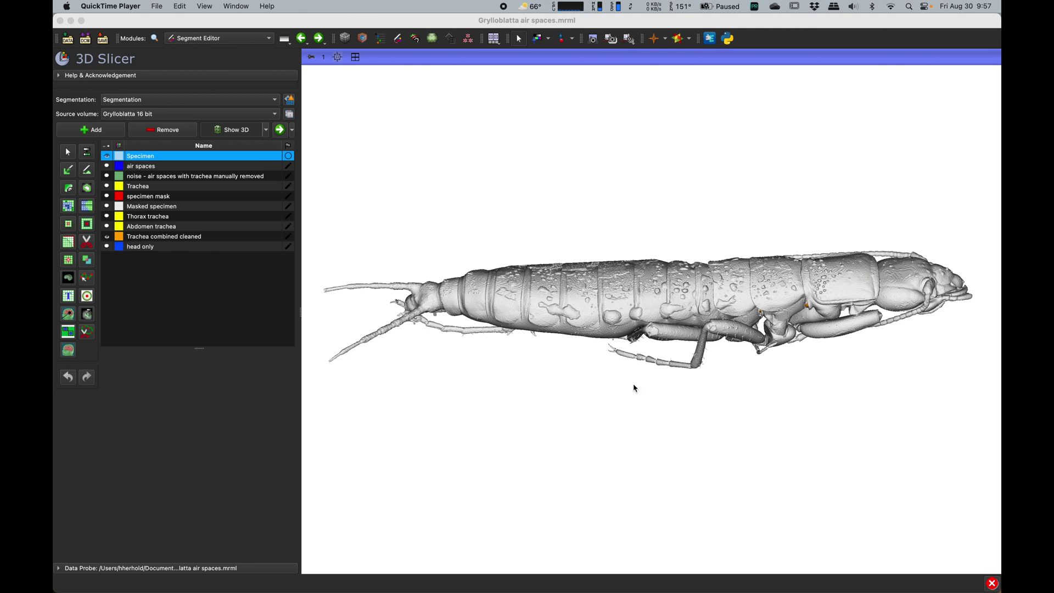
# Examine the 3D specimen model from above and from the side, briefly toggling the visibility of the Specimen segment
pyautogui.moveTo(653, 208); pyautogui.dragTo(673, 308)
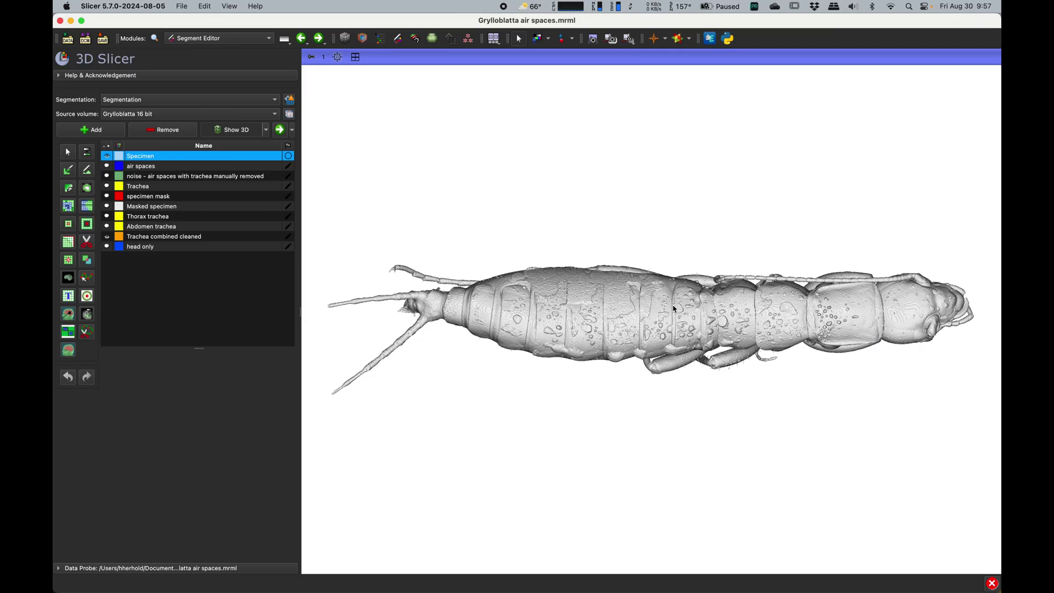
pyautogui.moveTo(664, 310); pyautogui.dragTo(652, 170)
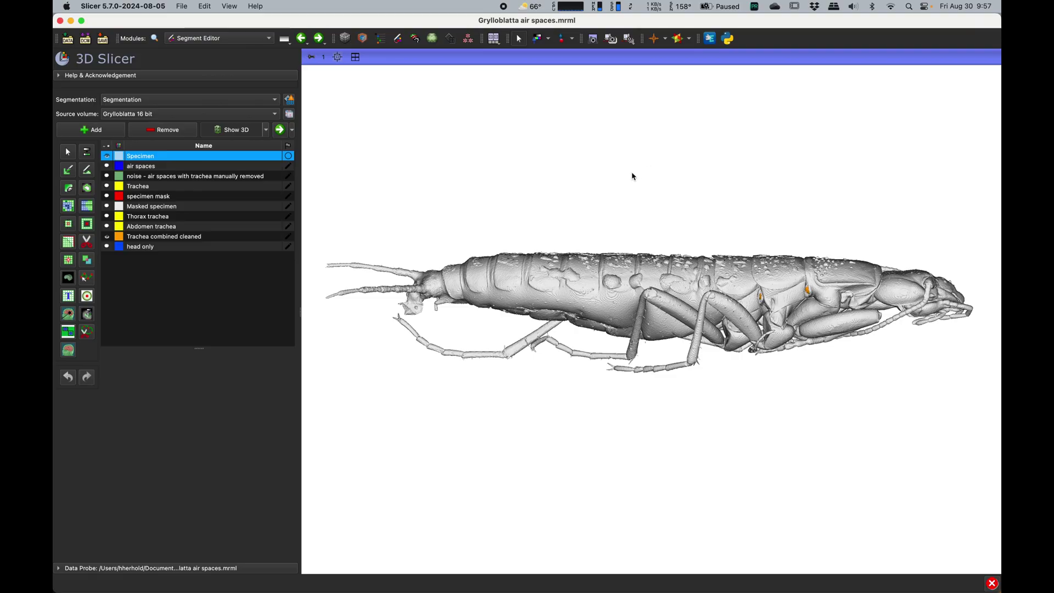
pyautogui.moveTo(631, 175); pyautogui.dragTo(644, 264)
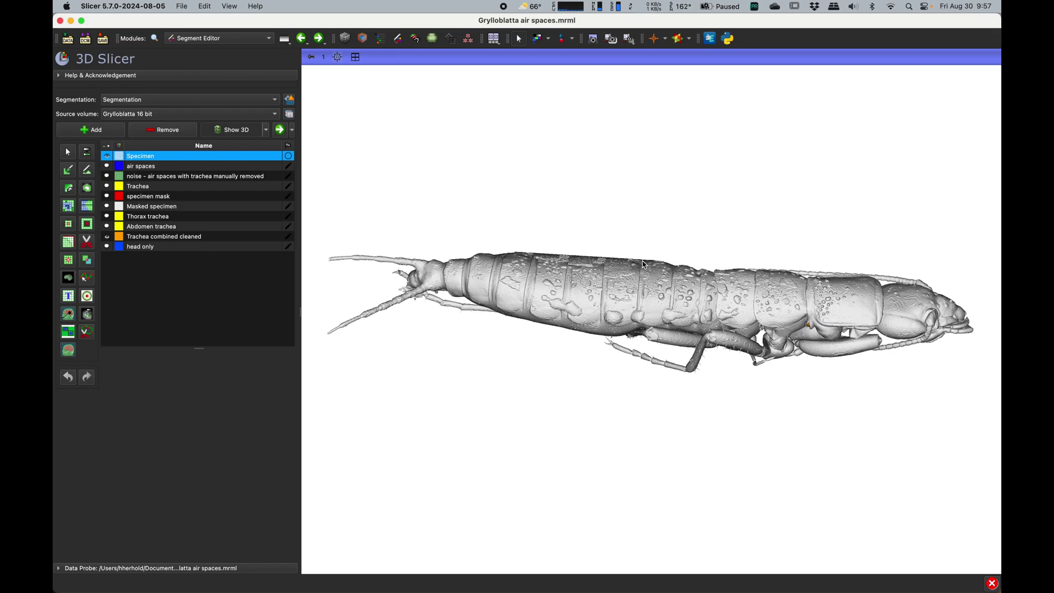
pyautogui.click(107, 156)
pyautogui.click(107, 156)
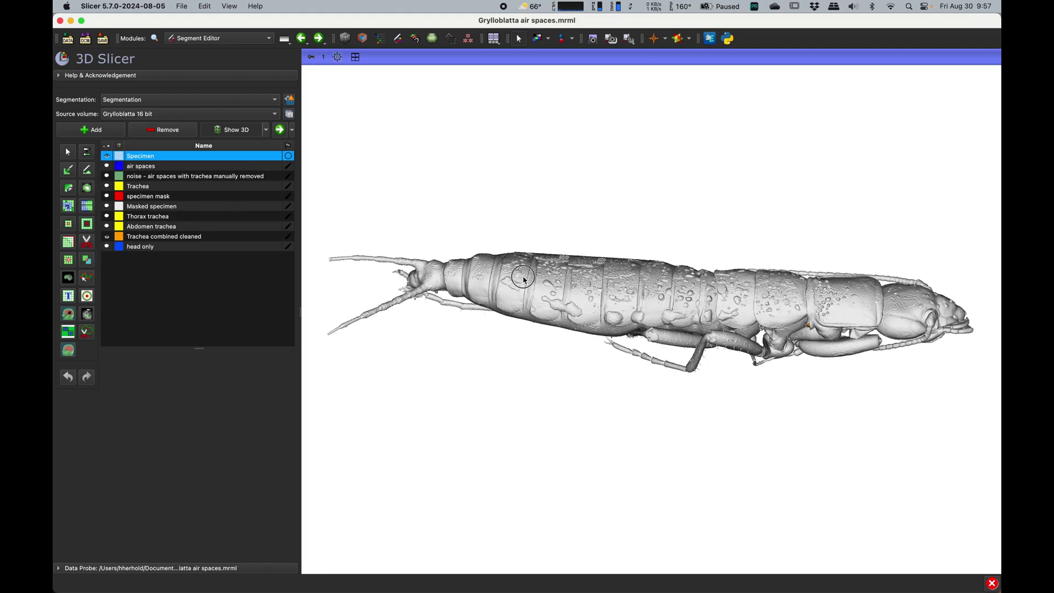
pyautogui.moveTo(524, 297); pyautogui.dragTo(527, 338)
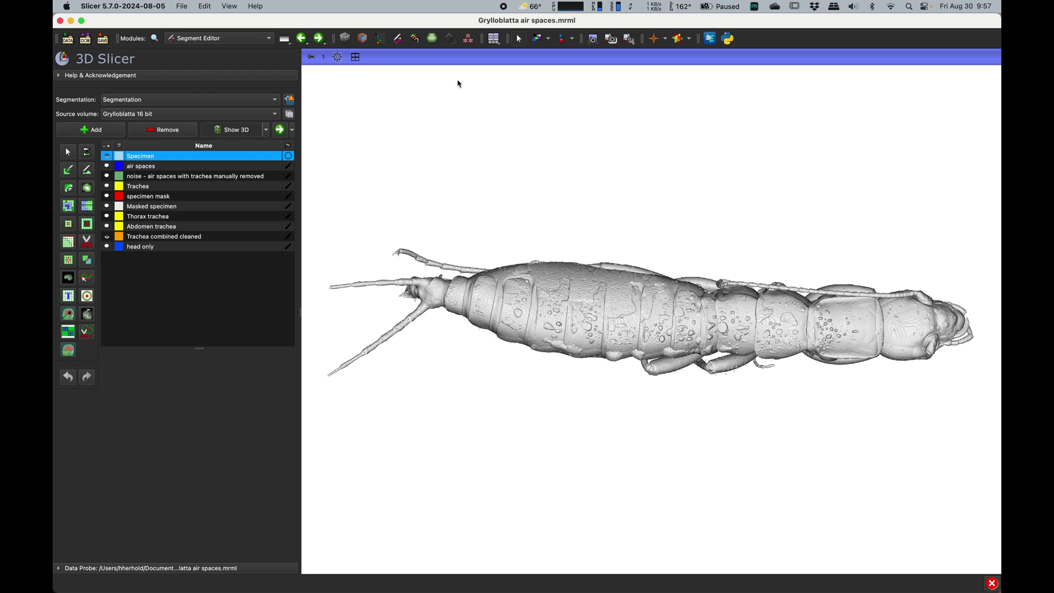
# Open the Segmentations module and briefly hide the Specimen segment to inspect the tracheae, restoring its visibility
pyautogui.click(415, 40)
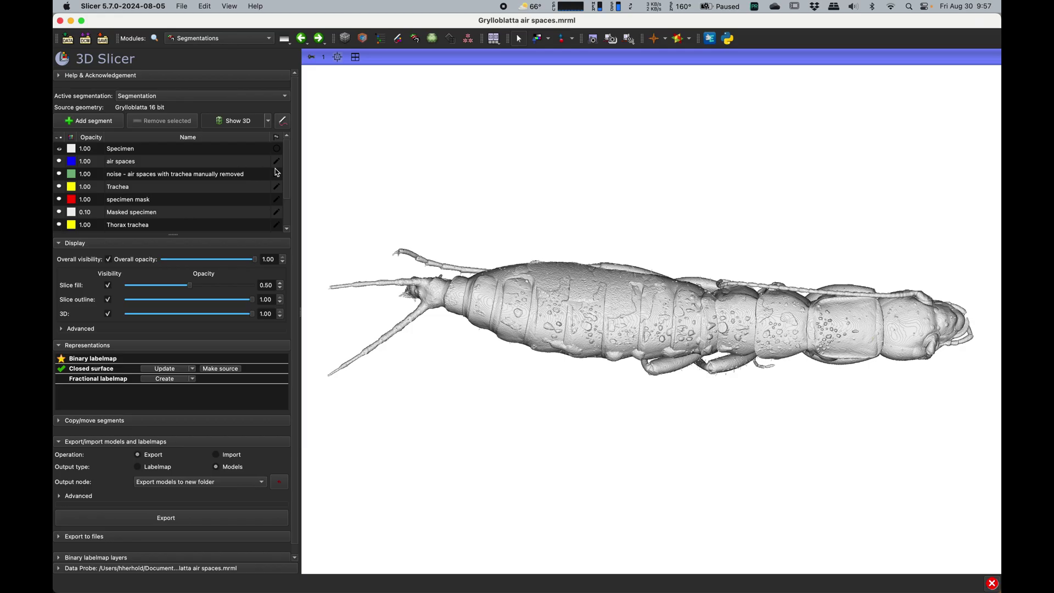
pyautogui.scroll(-3, 287, 189)
pyautogui.scroll(3, 274, 186)
pyautogui.click(59, 149)
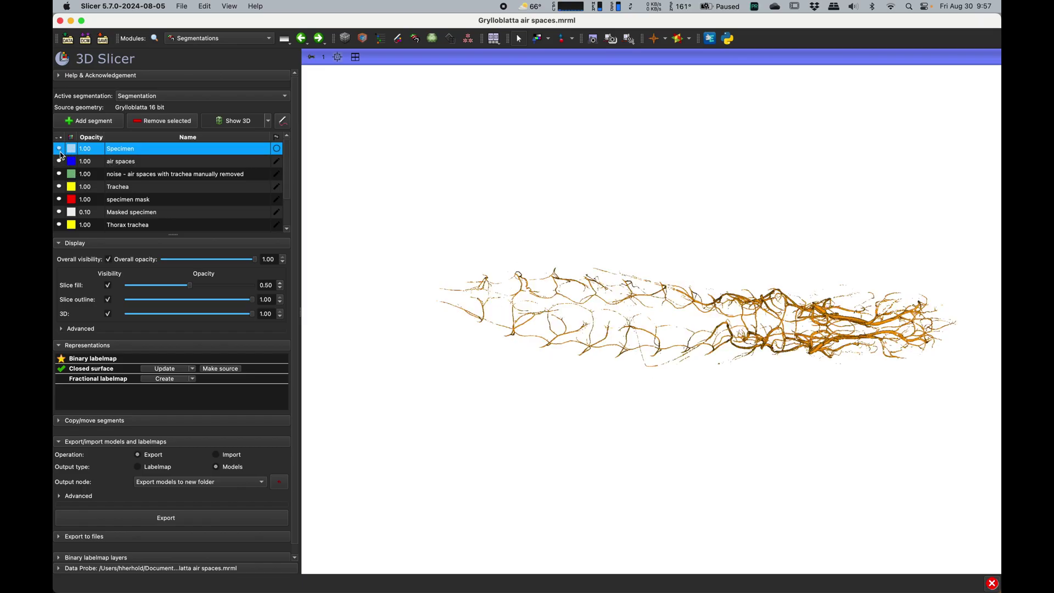
pyautogui.click(288, 170)
pyautogui.moveTo(288, 170); pyautogui.dragTo(286, 122)
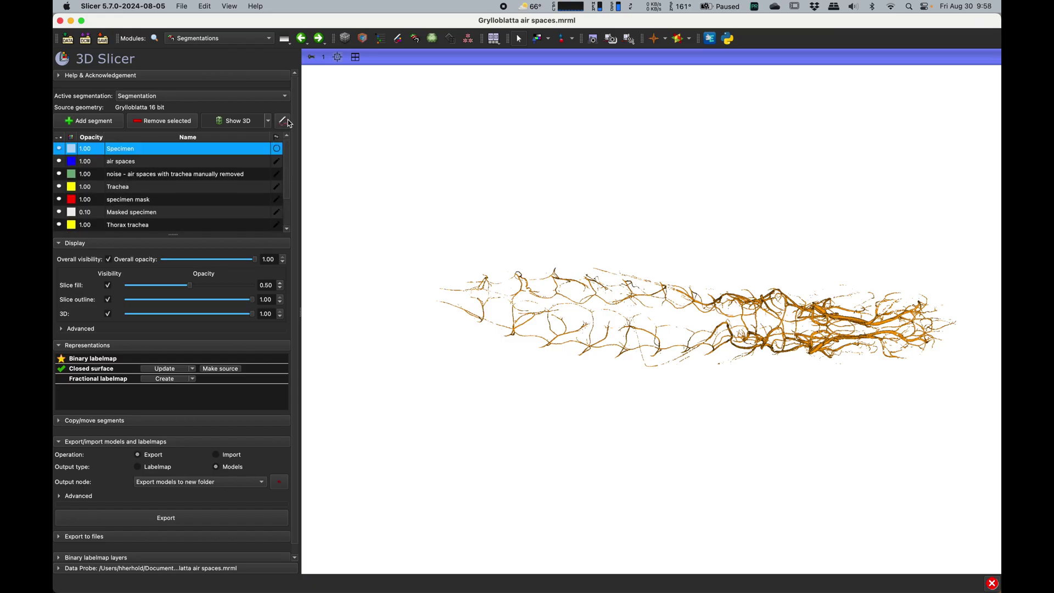
pyautogui.click(59, 149)
pyautogui.moveTo(440, 303); pyautogui.dragTo(439, 228)
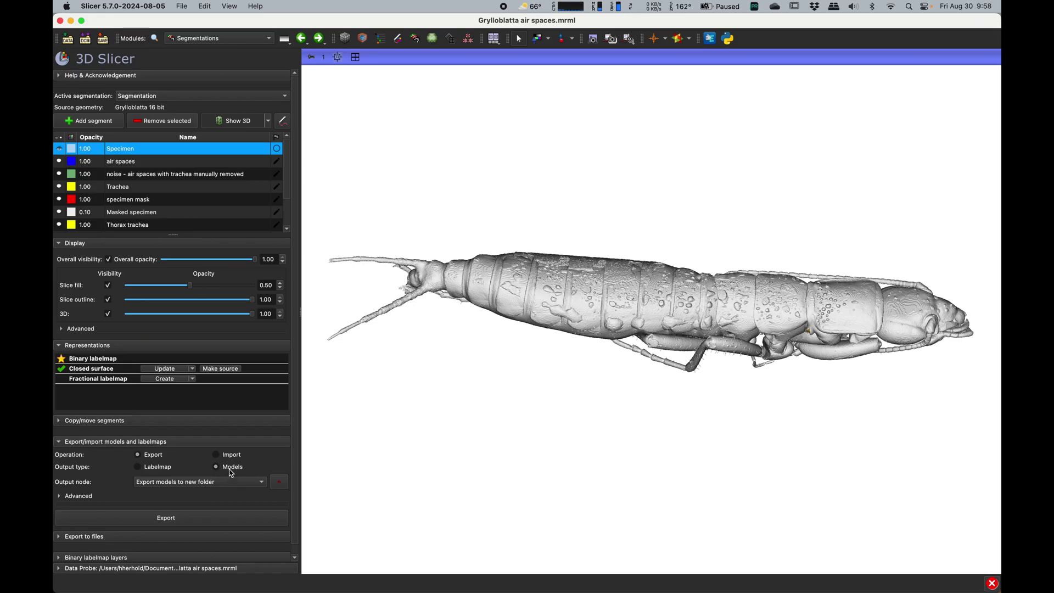
# Limit the model export to Visible segments in the advanced options and export them to a new folder
pyautogui.click(85, 499)
pyautogui.click(137, 516)
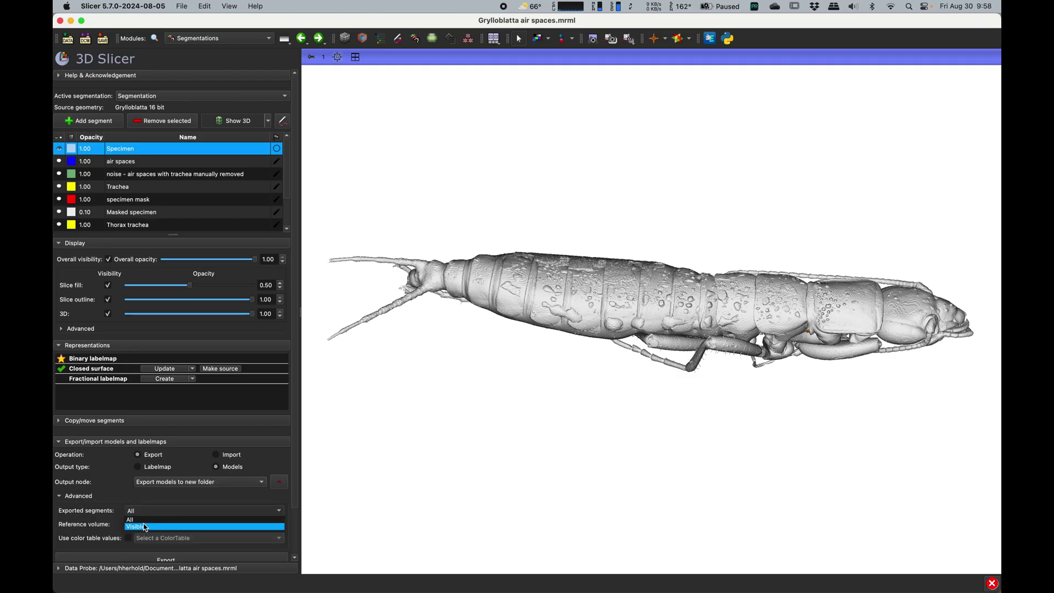
pyautogui.click(144, 526)
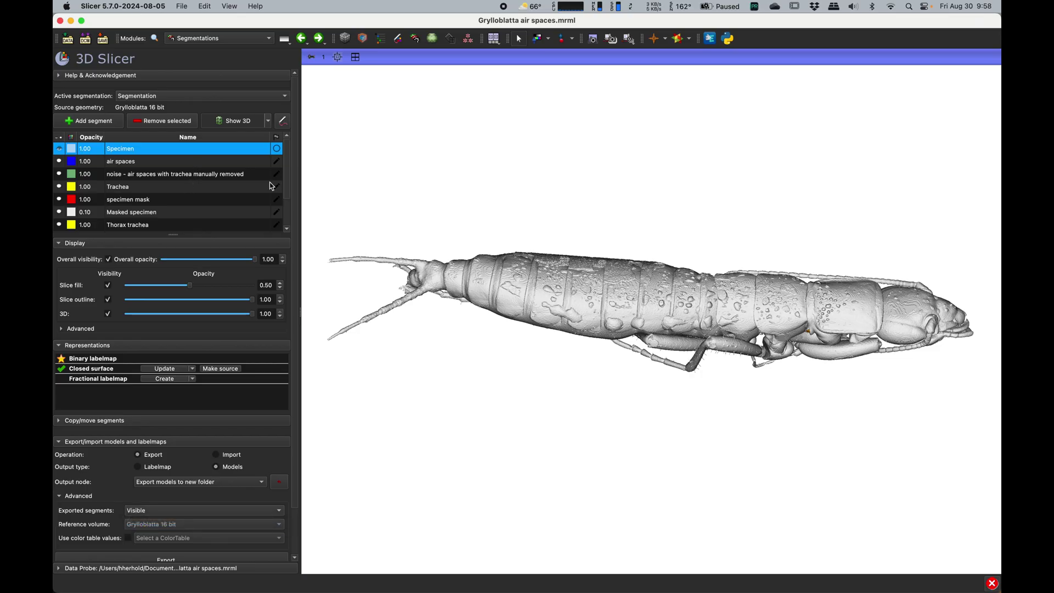
pyautogui.moveTo(287, 172); pyautogui.dragTo(287, 134)
pyautogui.moveTo(294, 268); pyautogui.dragTo(298, 333)
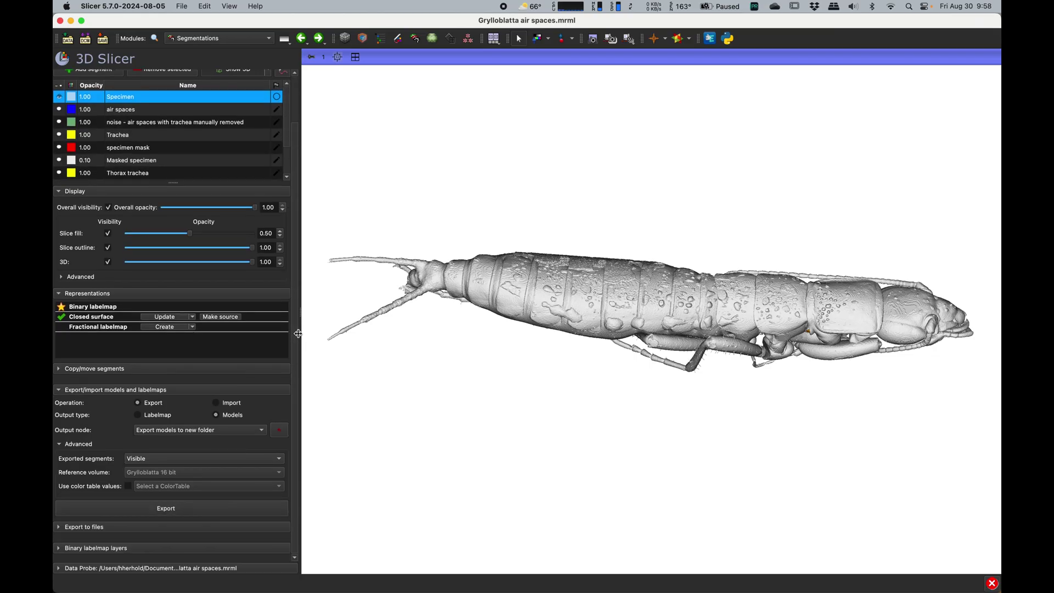
pyautogui.click(175, 510)
# Hide the Trachea combined cleaned and Specimen segments in the segmentation
pyautogui.scroll(-3, 283, 110)
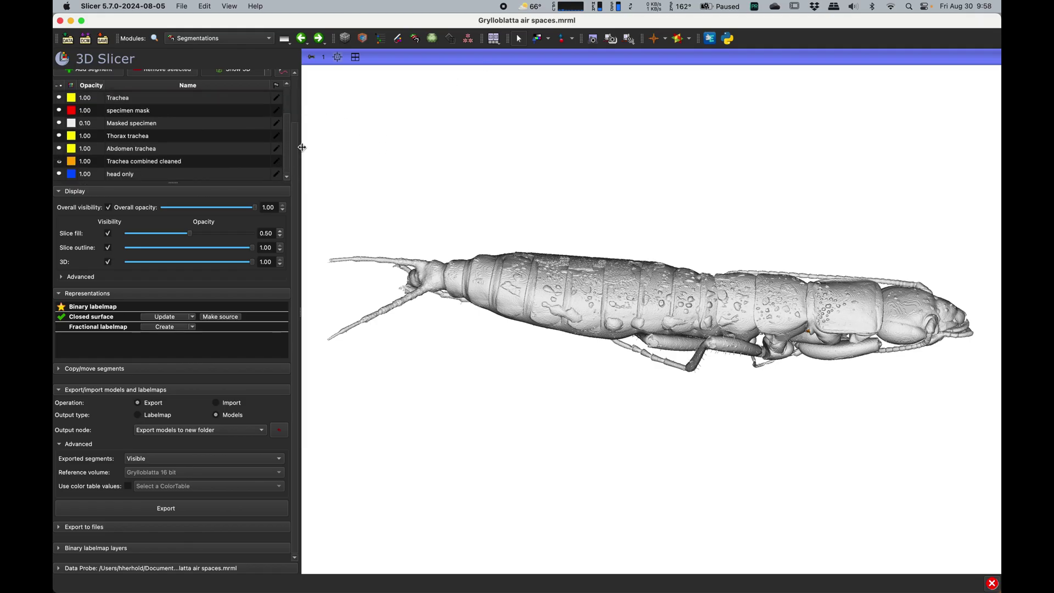
pyautogui.click(59, 164)
pyautogui.scroll(3, 287, 140)
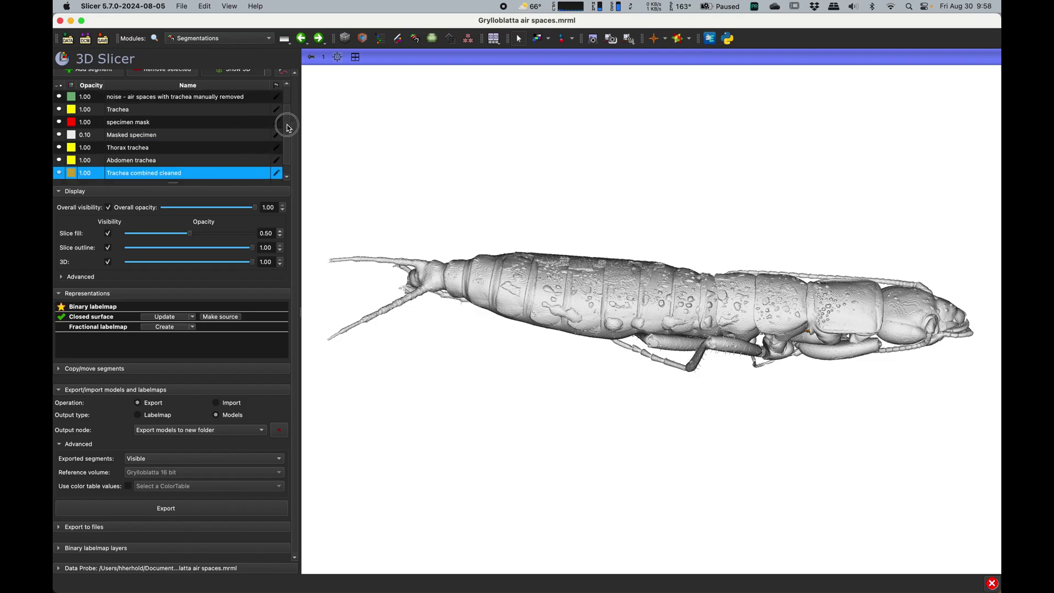
pyautogui.click(66, 99)
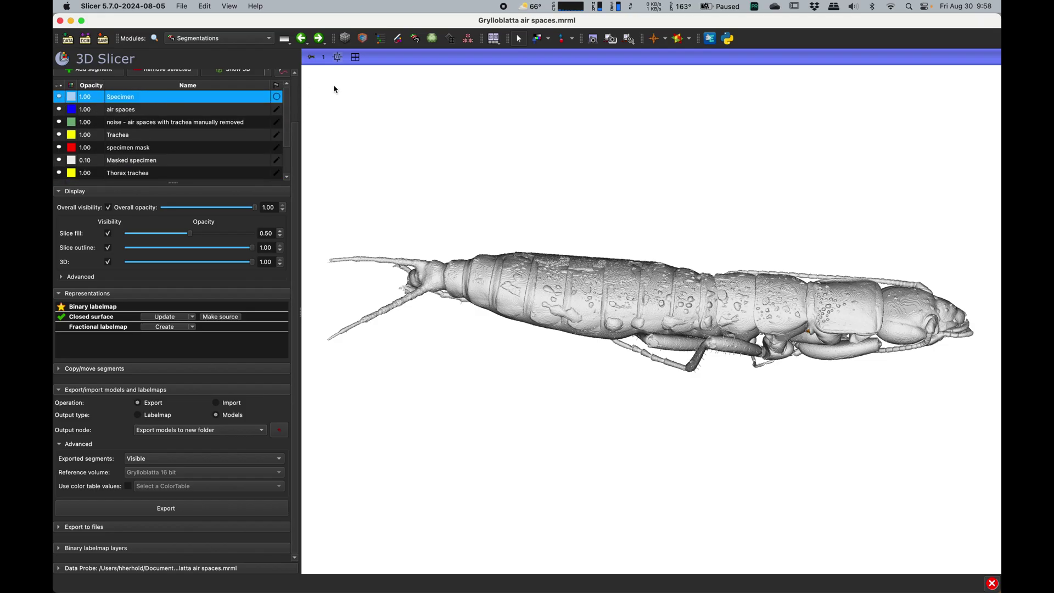
# Check the exported Specimen and Trachea combined cleaned models in the Models module by toggling their visibility and viewing them from different angles
pyautogui.click(432, 38)
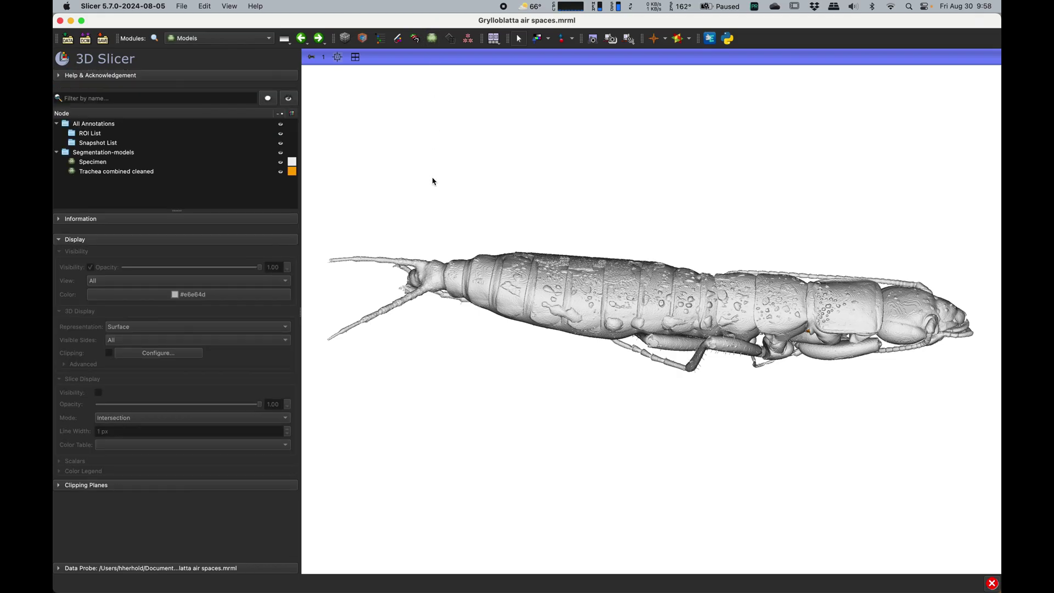
pyautogui.click(281, 163)
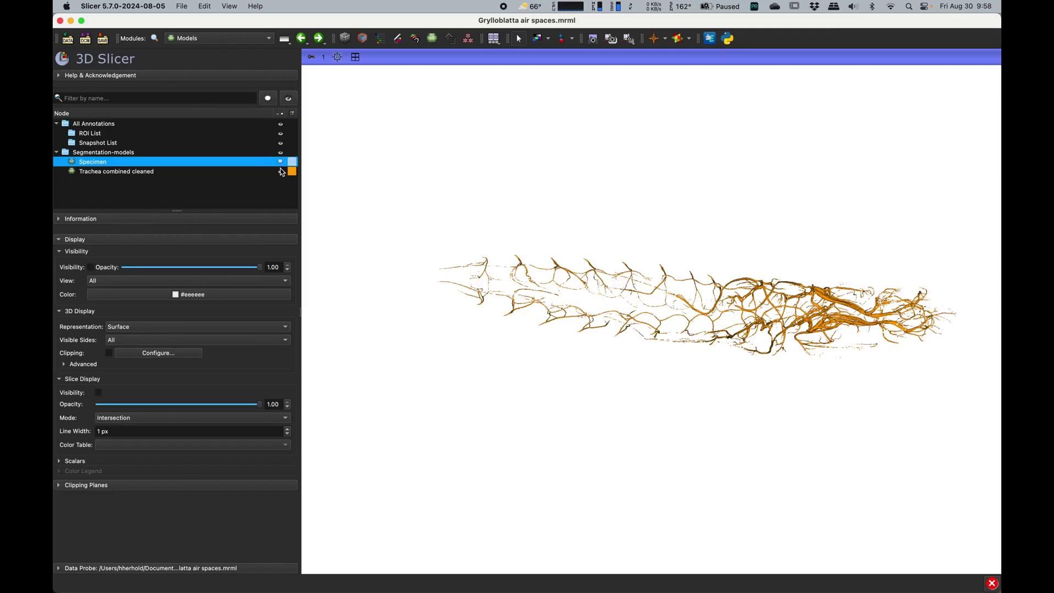
pyautogui.click(281, 172)
pyautogui.click(280, 162)
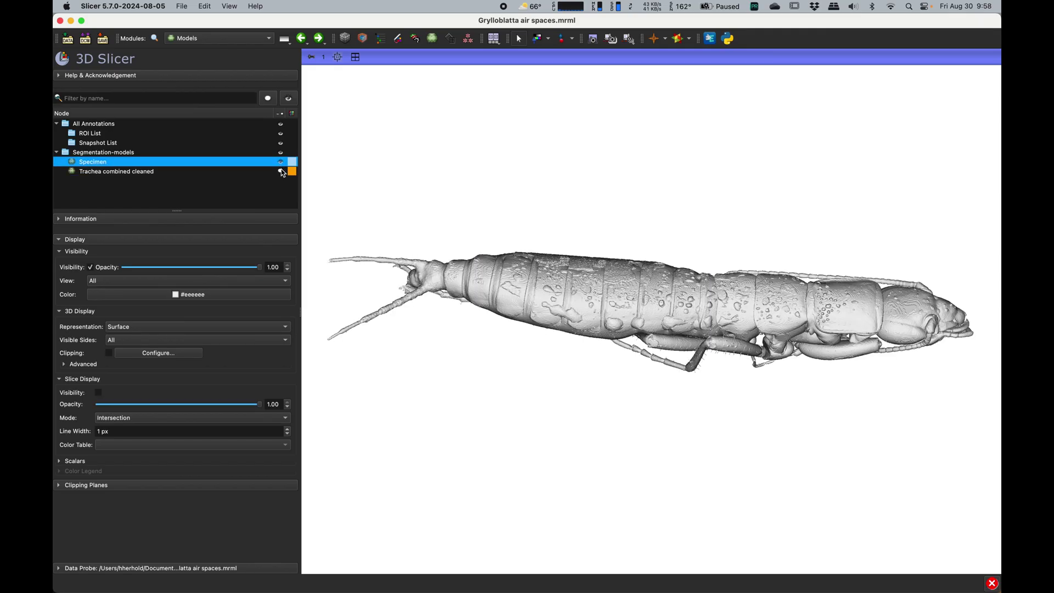
pyautogui.click(281, 172)
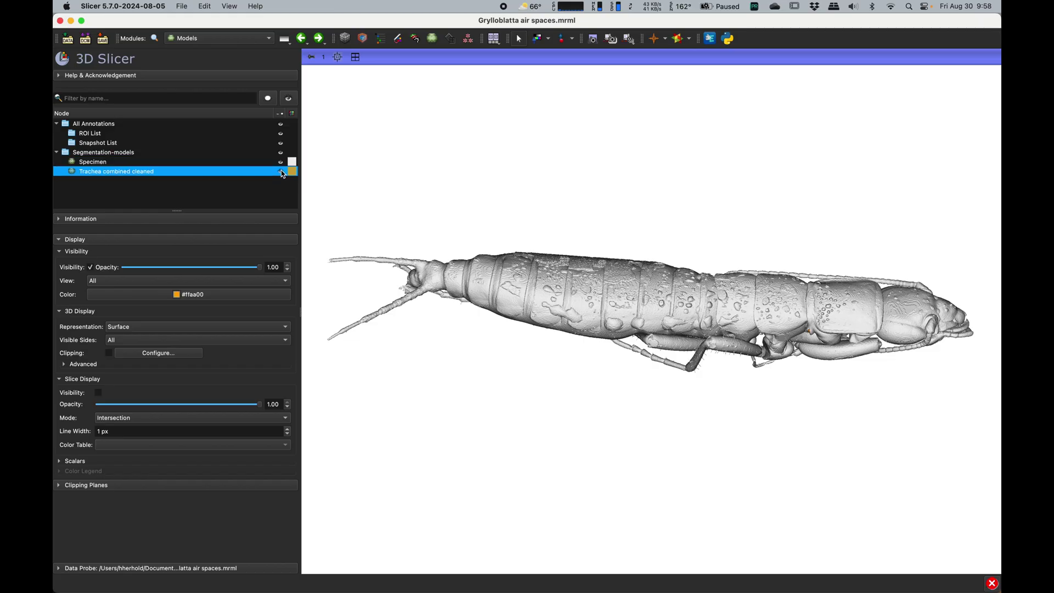
pyautogui.moveTo(597, 237); pyautogui.dragTo(587, 59)
pyautogui.moveTo(603, 266); pyautogui.dragTo(593, 308)
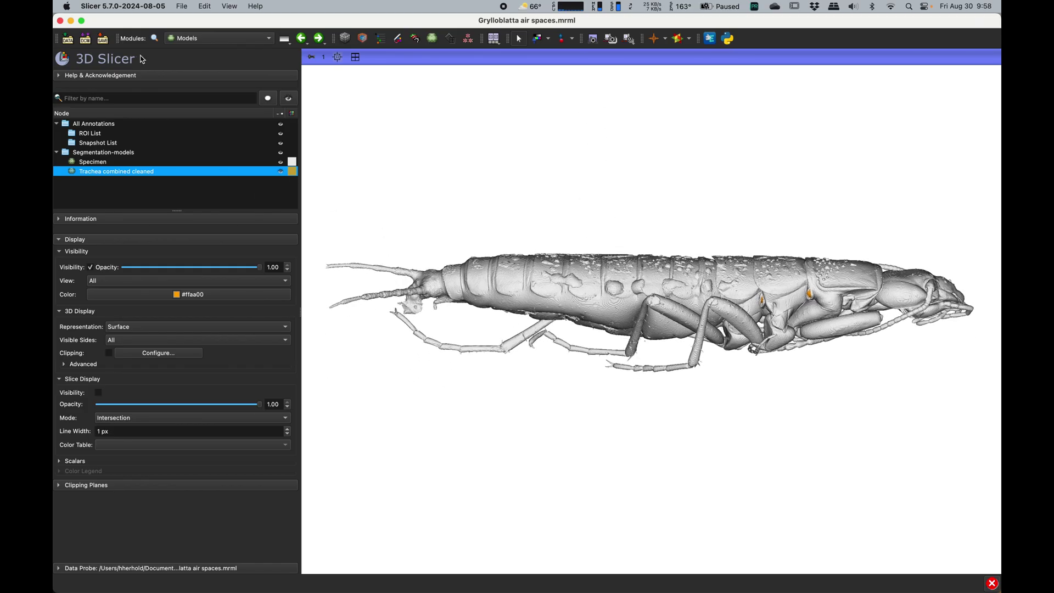
# Open the scene's save dialog and choose Stanford Polygon Mesh (.ply) as the file format for the Specimen model
pyautogui.click(181, 7)
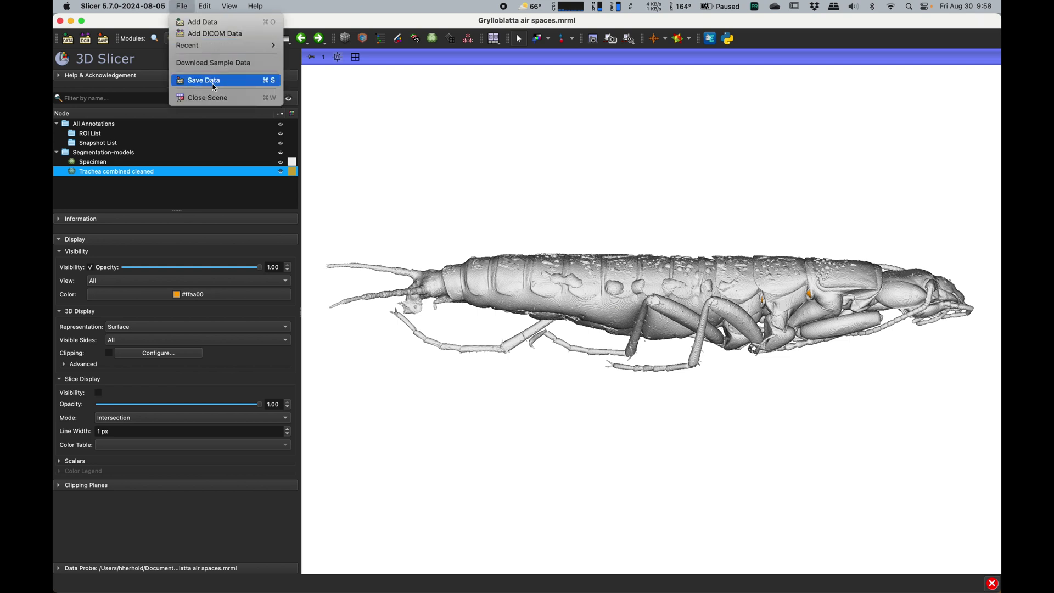
pyautogui.click(214, 81)
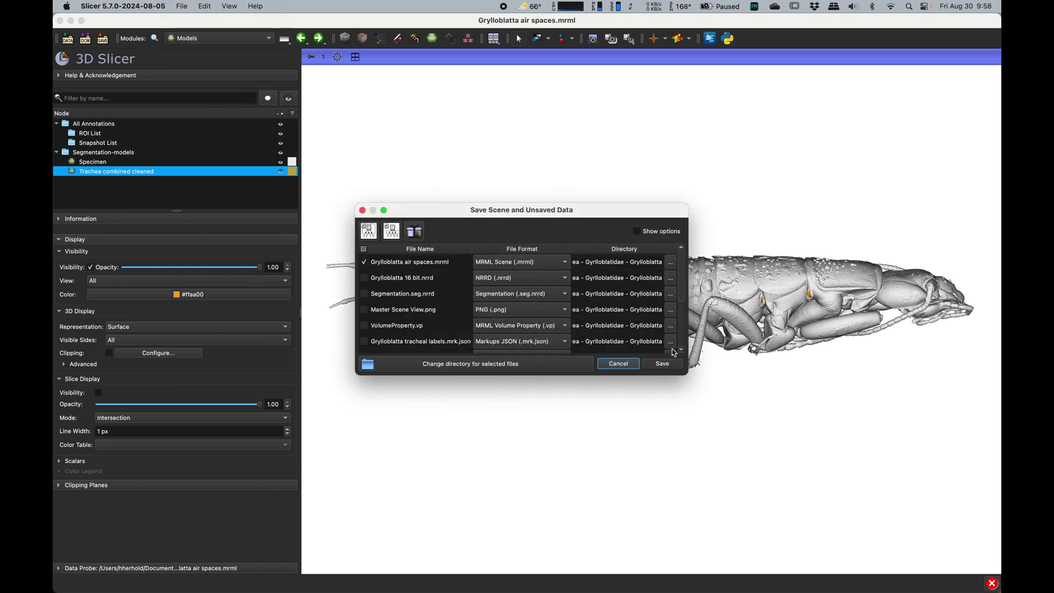
pyautogui.scroll(-3, 683, 311)
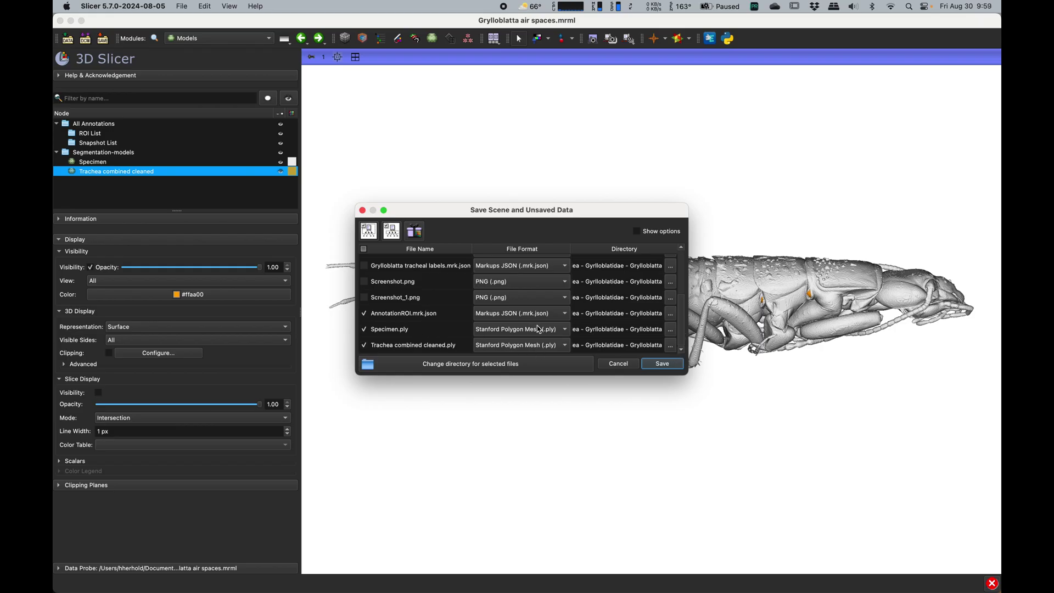
pyautogui.click(554, 331)
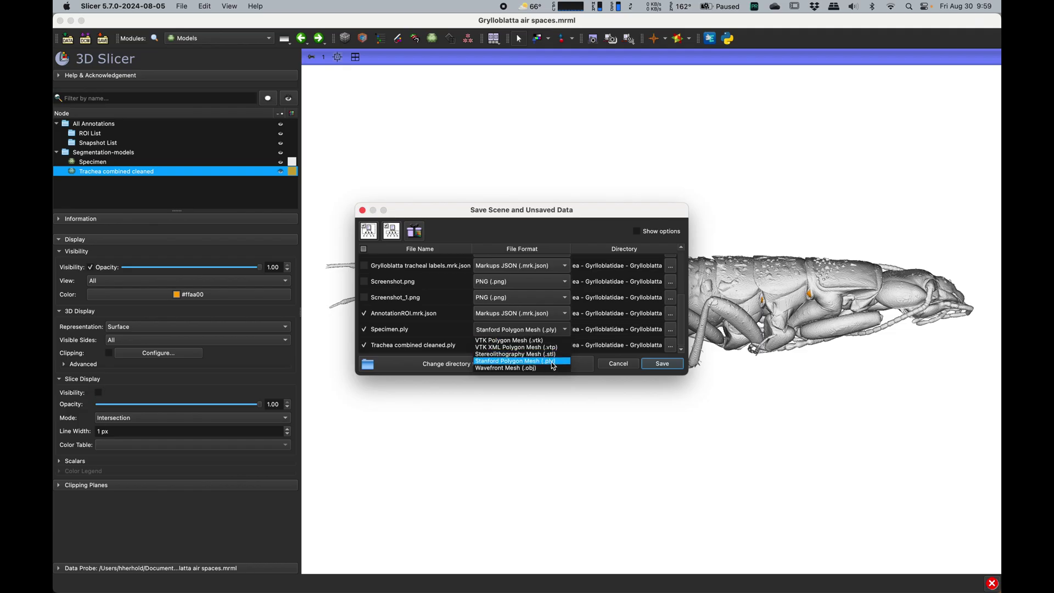
pyautogui.click(555, 361)
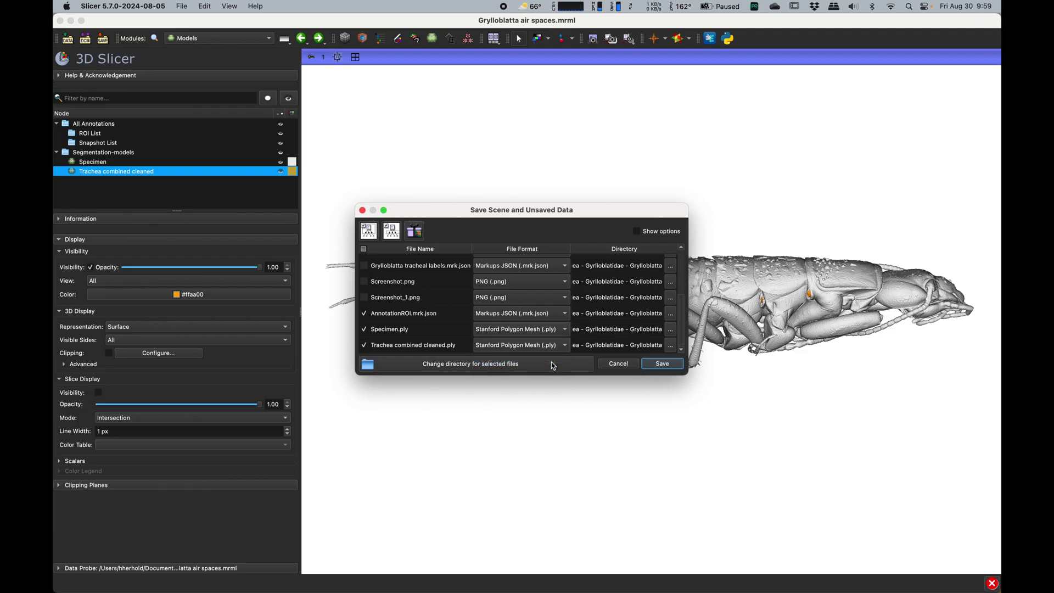
# Save the scene and the checked model files, accepting replacement of the existing files
pyautogui.moveTo(596, 215); pyautogui.dragTo(628, 135)
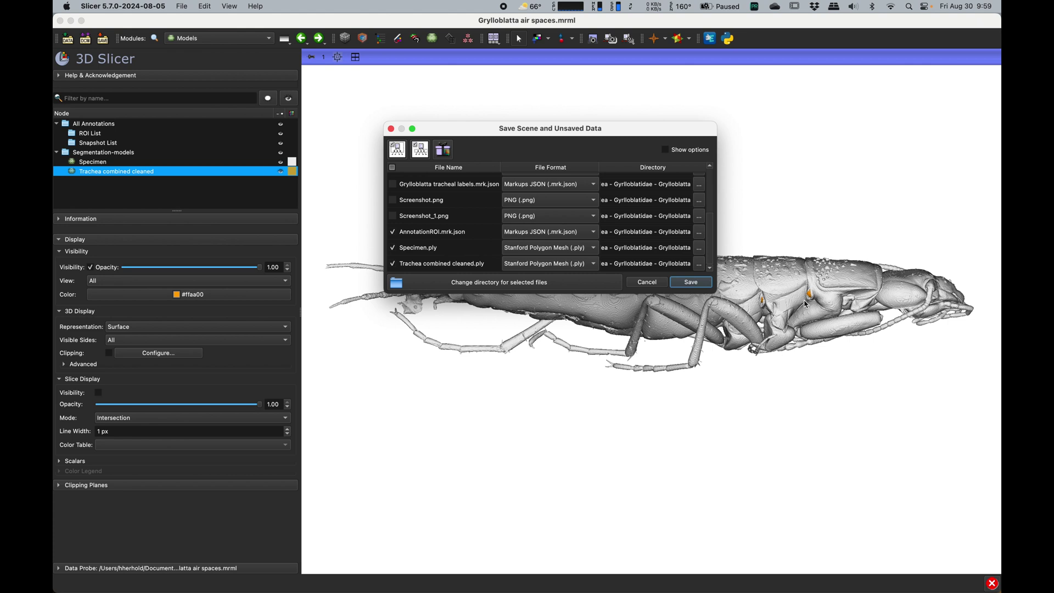
pyautogui.click(691, 282)
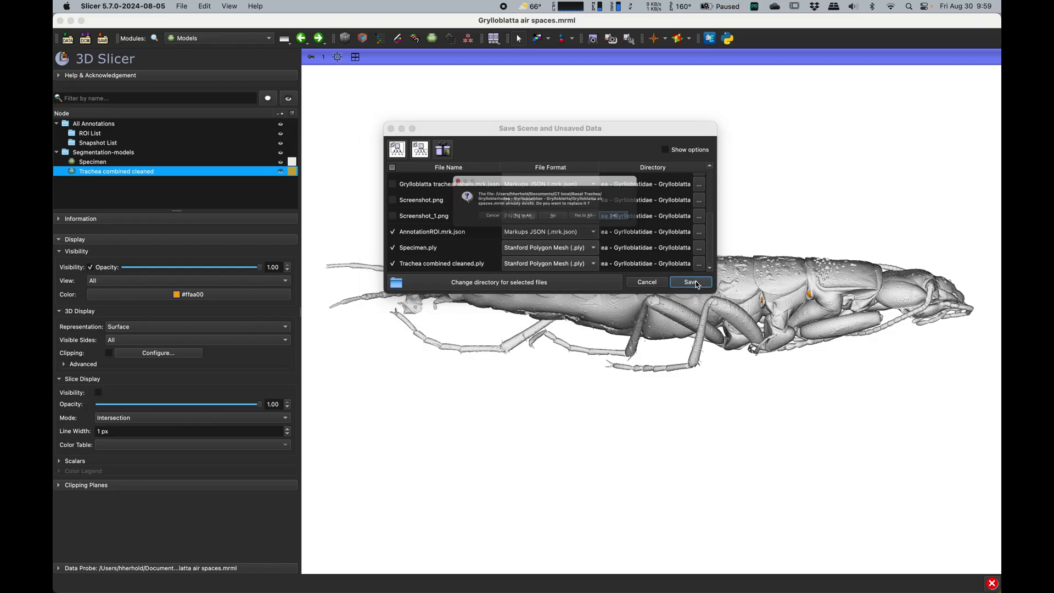
pyautogui.click(598, 224)
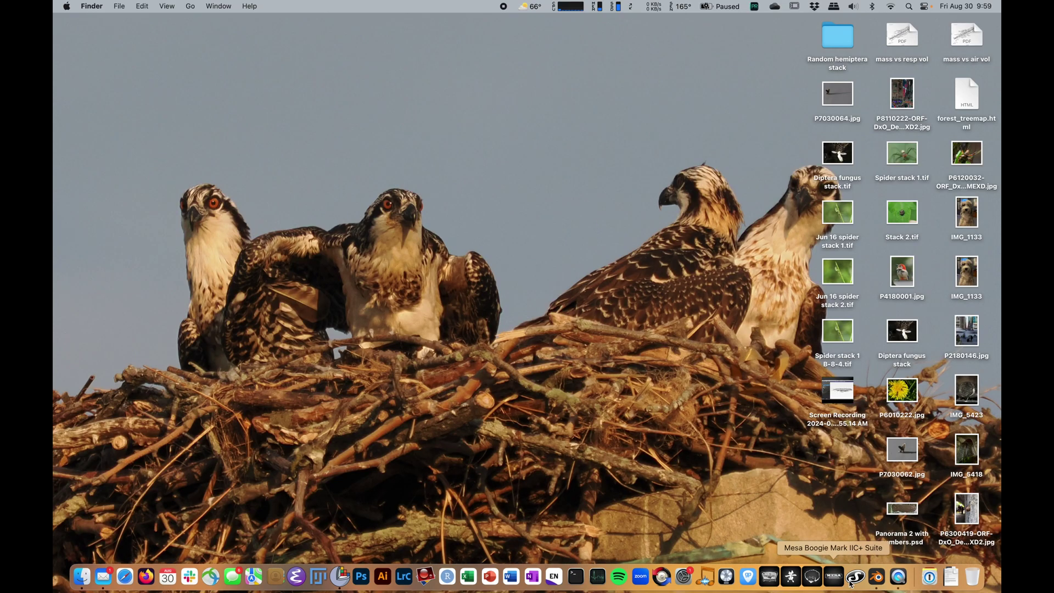
# Switch to Blender and open the file browser for a Stanford PLY import
pyautogui.click(876, 576)
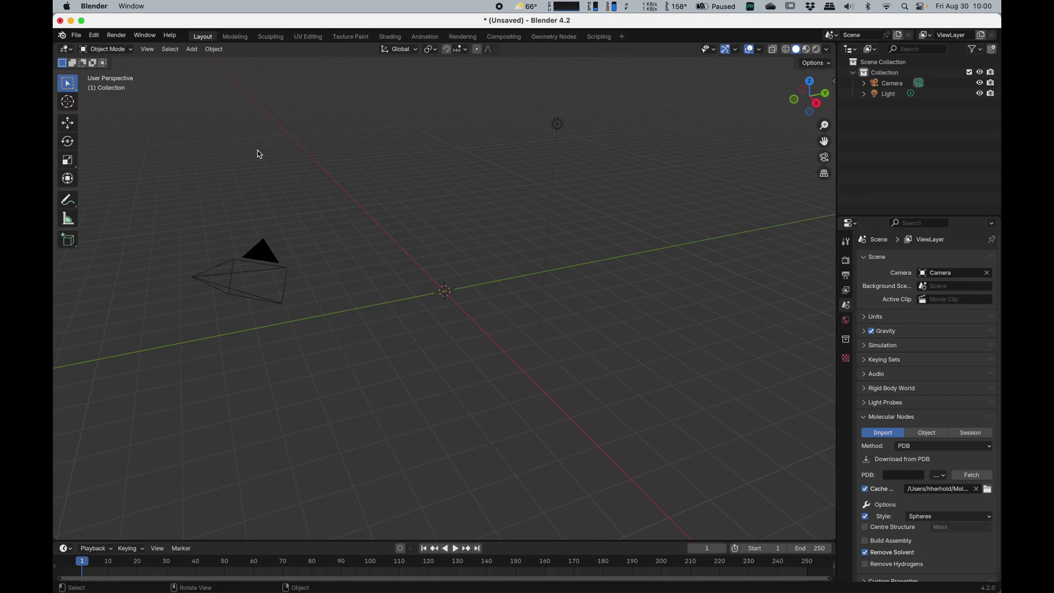
pyautogui.click(77, 35)
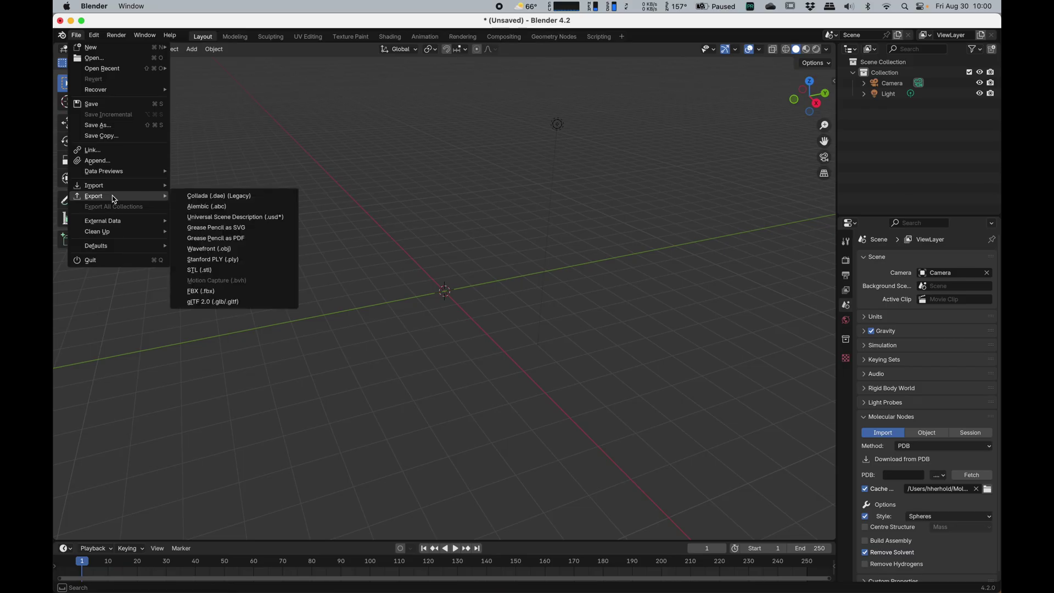
pyautogui.moveTo(115, 187)
pyautogui.click(204, 235)
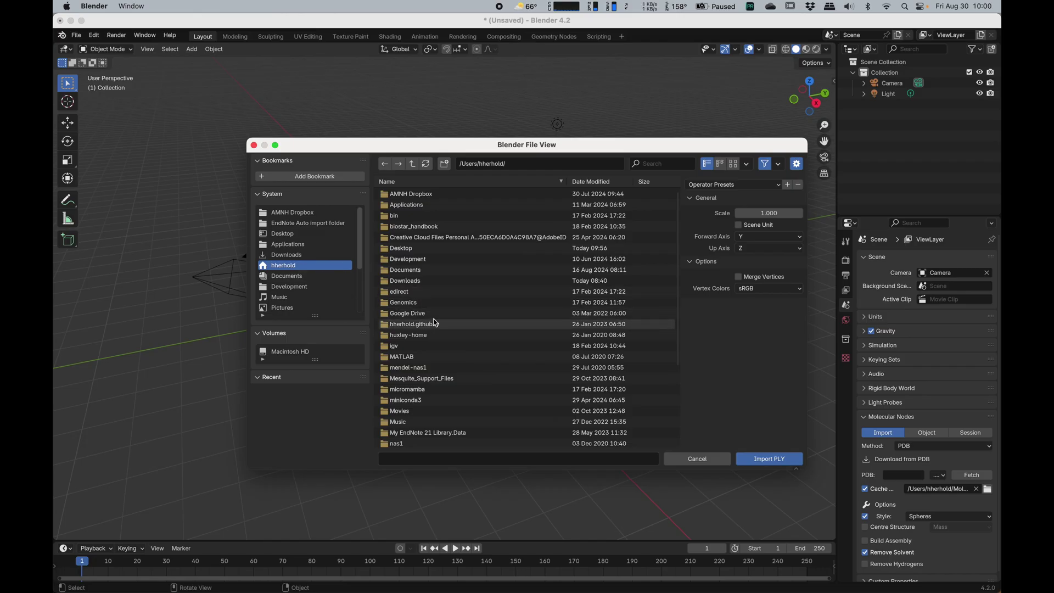
# Browse from CT local to Basal Trachea, sort its folders by modification date, and open the Grylloblatta folder
pyautogui.scroll(-1, 420, 317)
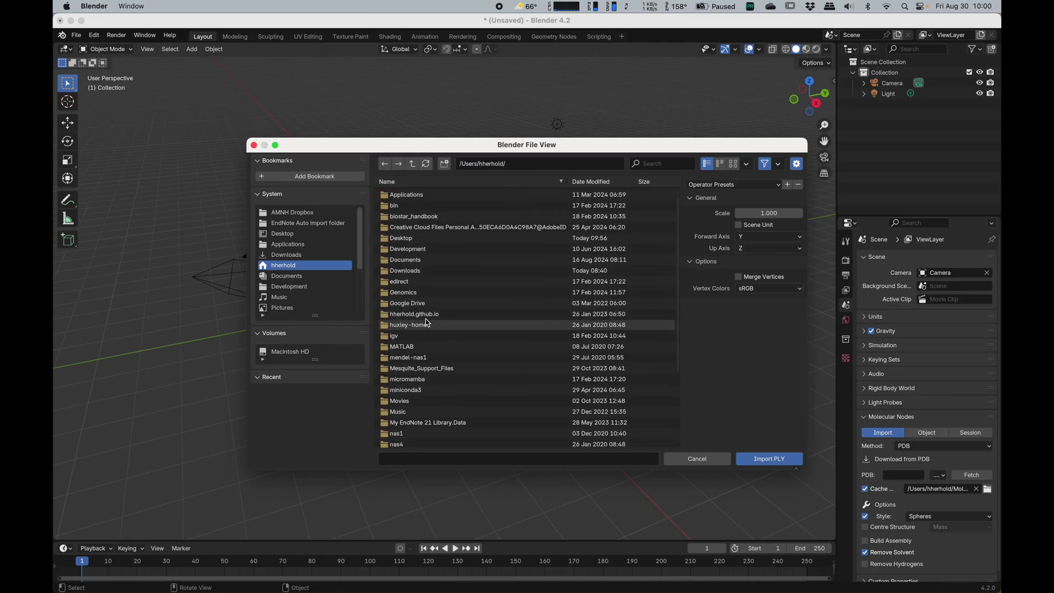
pyautogui.click(311, 276)
pyautogui.doubleClick(409, 216)
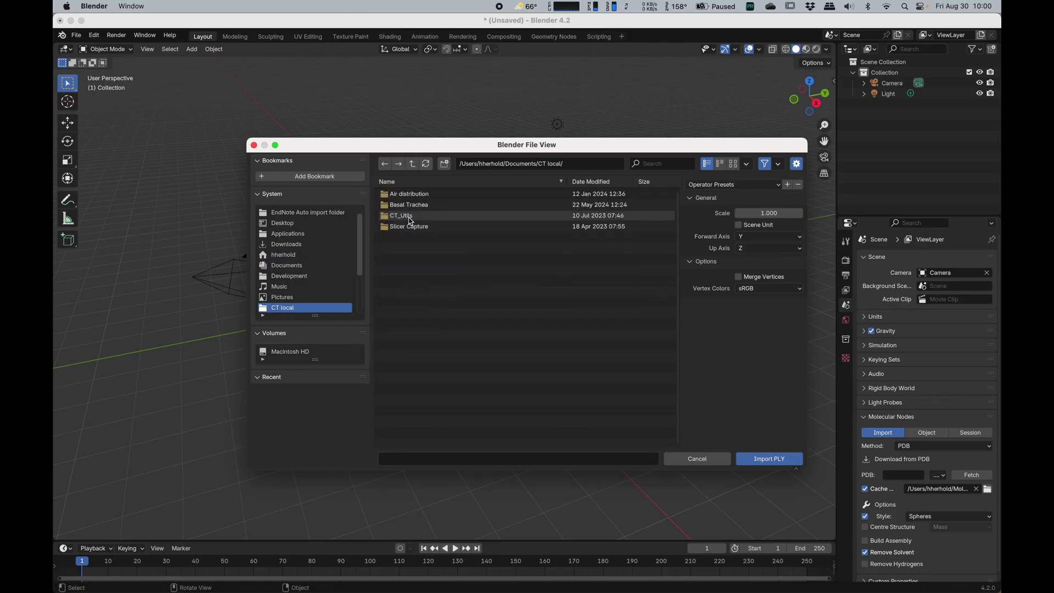
pyautogui.doubleClick(416, 206)
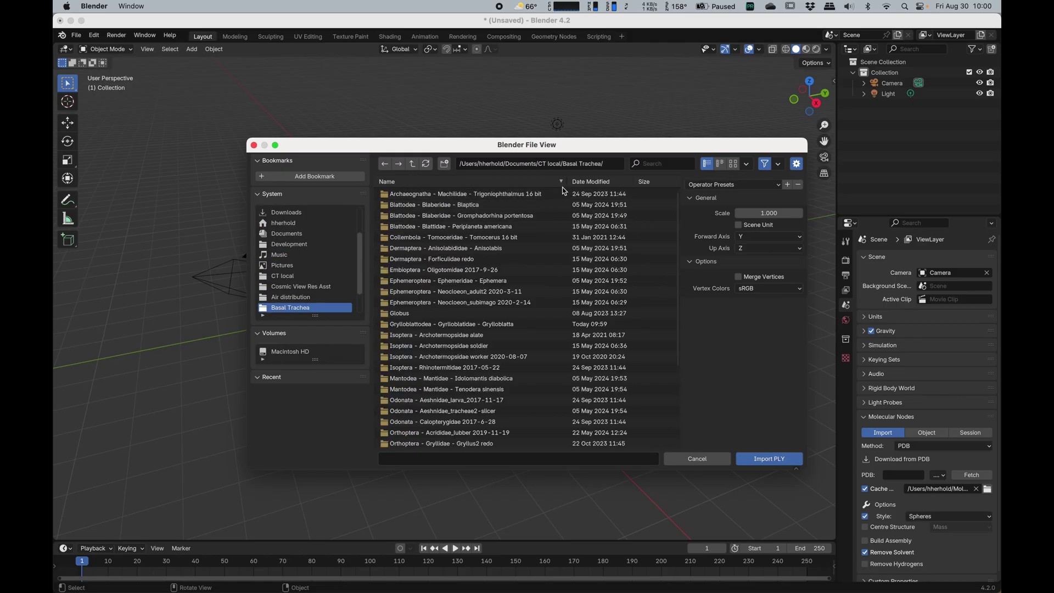
pyautogui.click(587, 185)
pyautogui.doubleClick(439, 196)
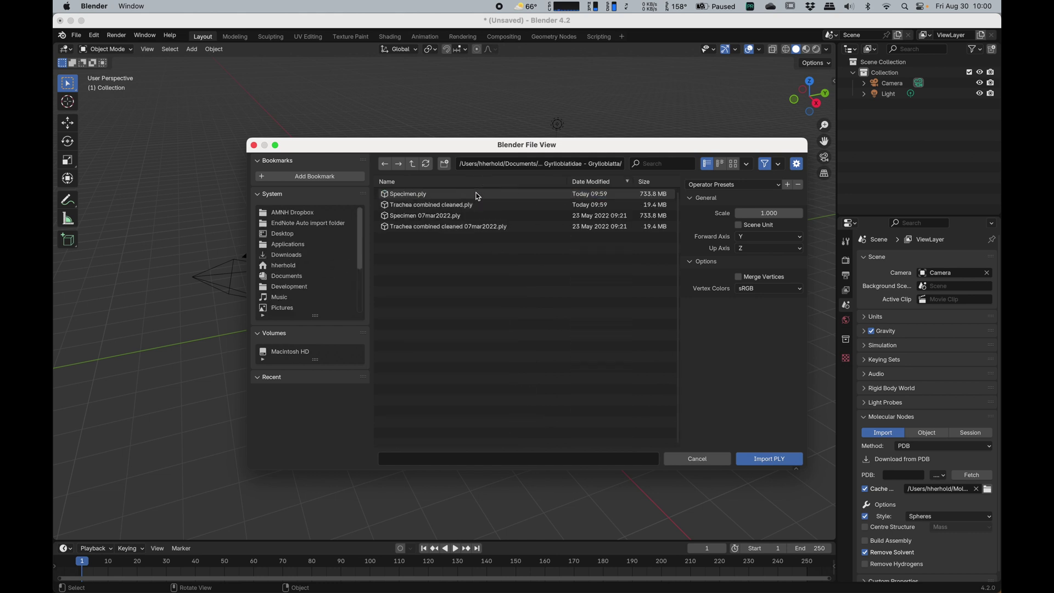
# Import Specimen.ply and Trachea combined cleaned.ply together into the scene
pyautogui.click(441, 196)
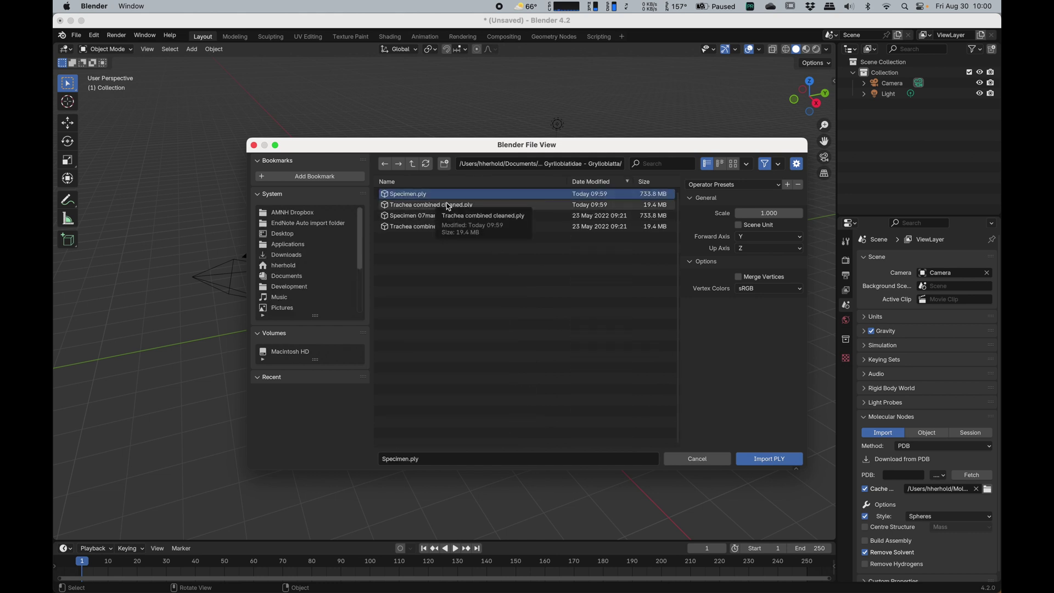
pyautogui.keyDown('shift'); pyautogui.click(449, 205); pyautogui.keyUp('shift')
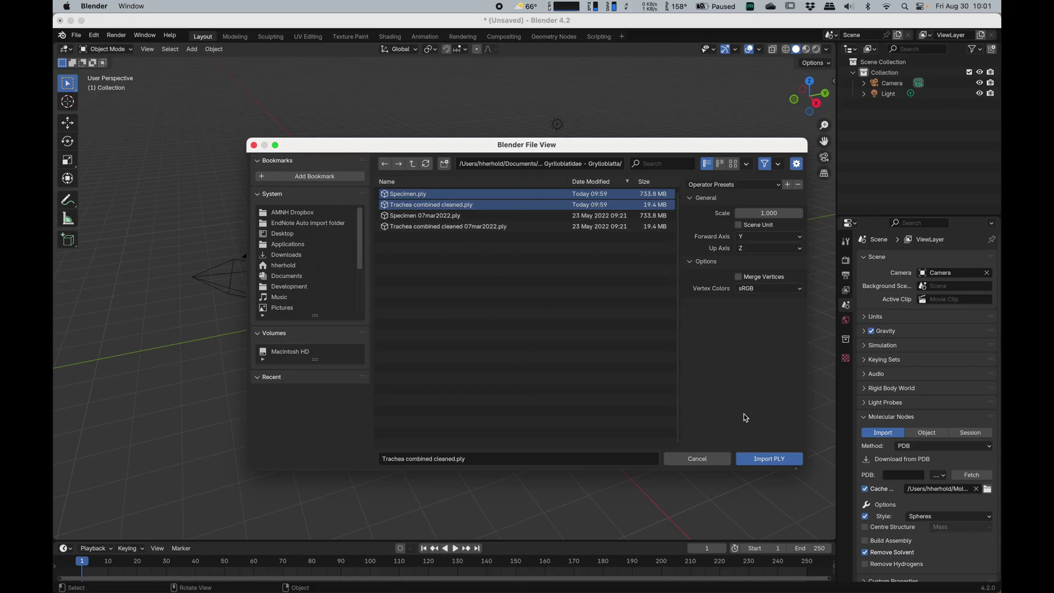
pyautogui.click(770, 459)
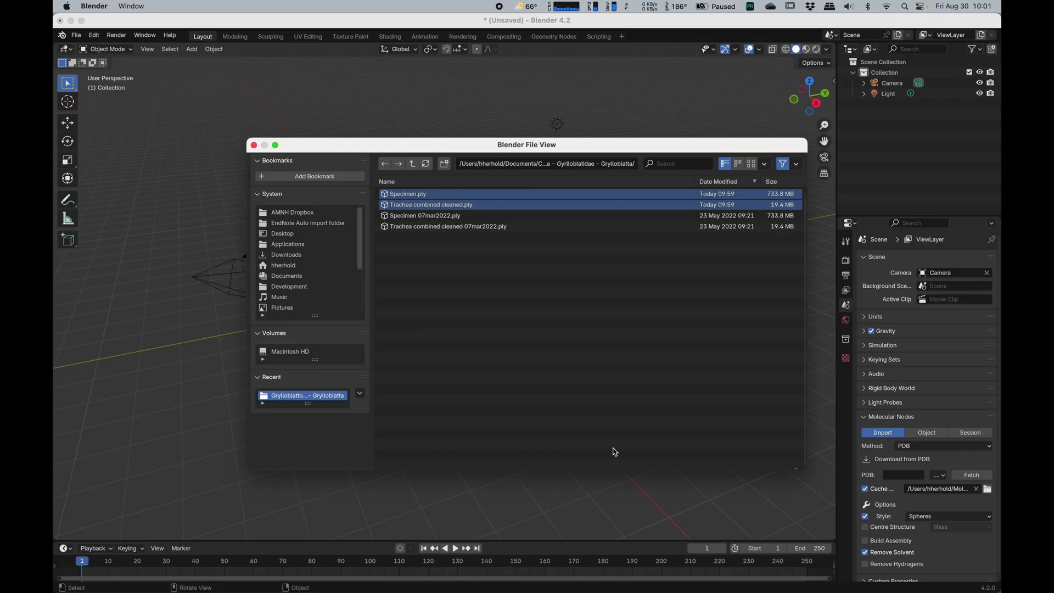
pyautogui.press('Return')
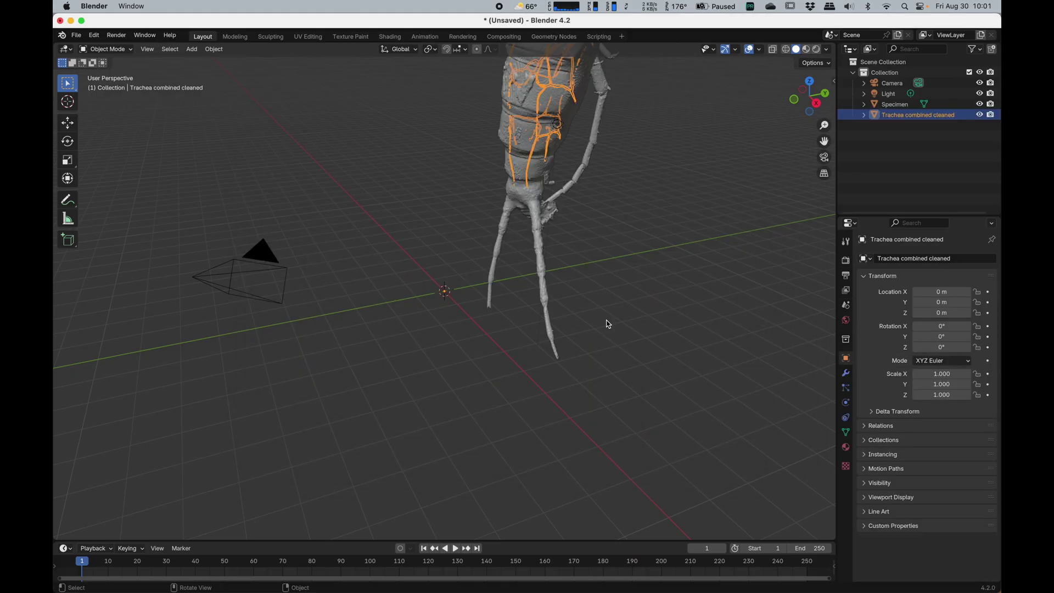